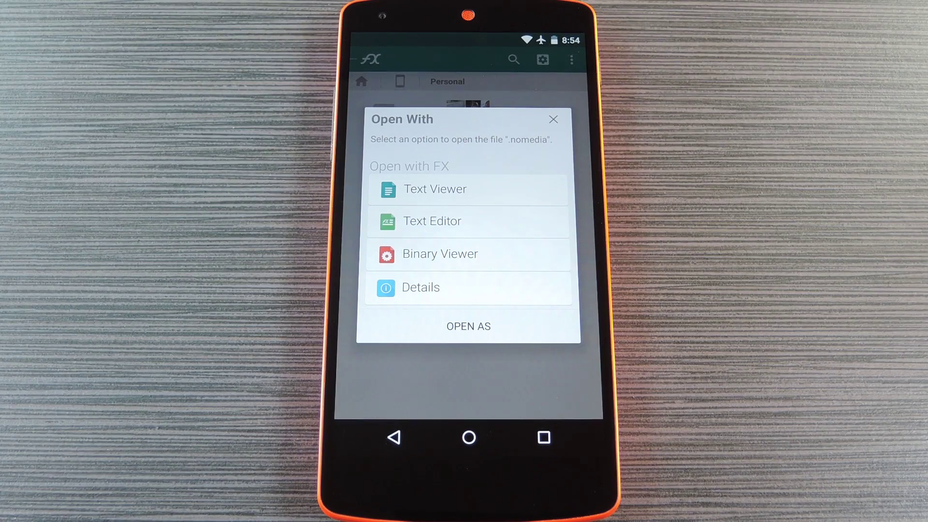
Dismiss the Open With choices for .nomedia, returning to the FX Home screen.
key("Escape")
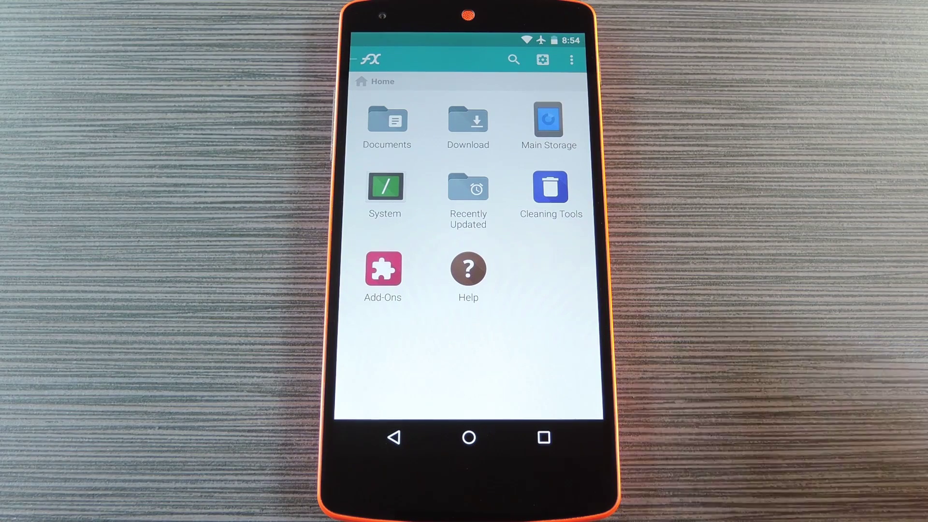
Open Main Storage, then the Personal folder containing 490.jpg.
left_click(549, 124)
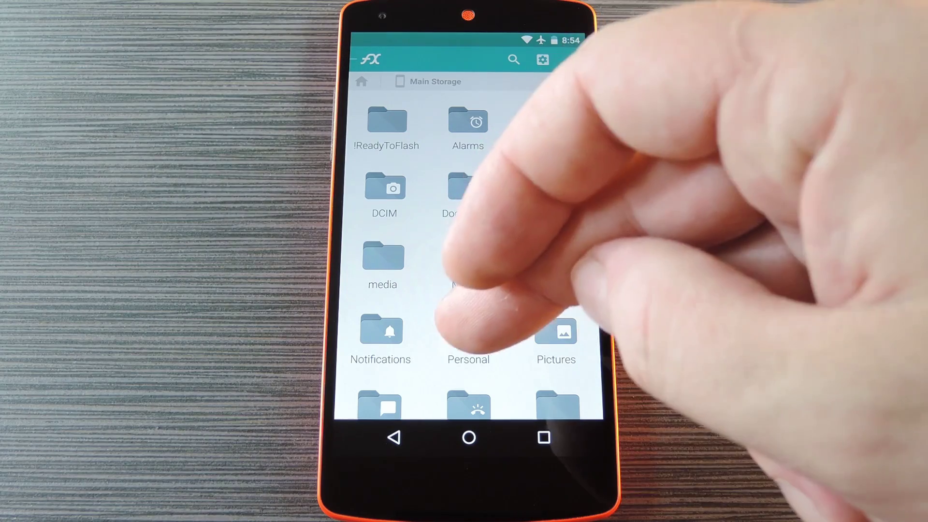
left_click(468, 337)
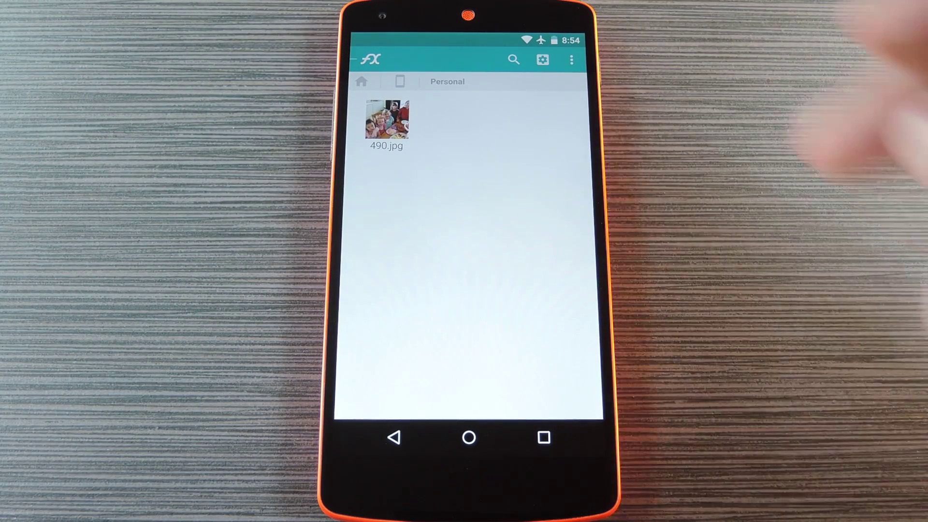
Start a new empty file in Personal and clear the default 'Untitled' name for '.nomedia'.
left_click(571, 60)
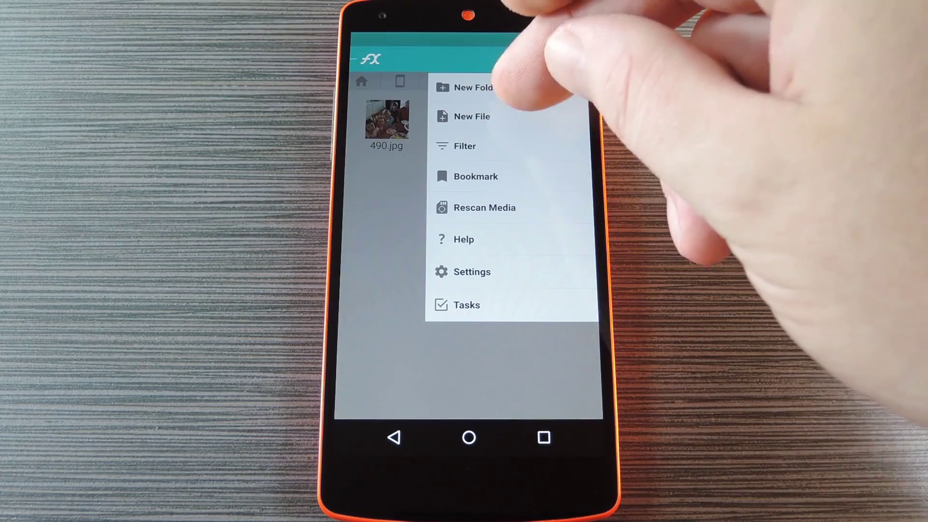
left_click(472, 116)
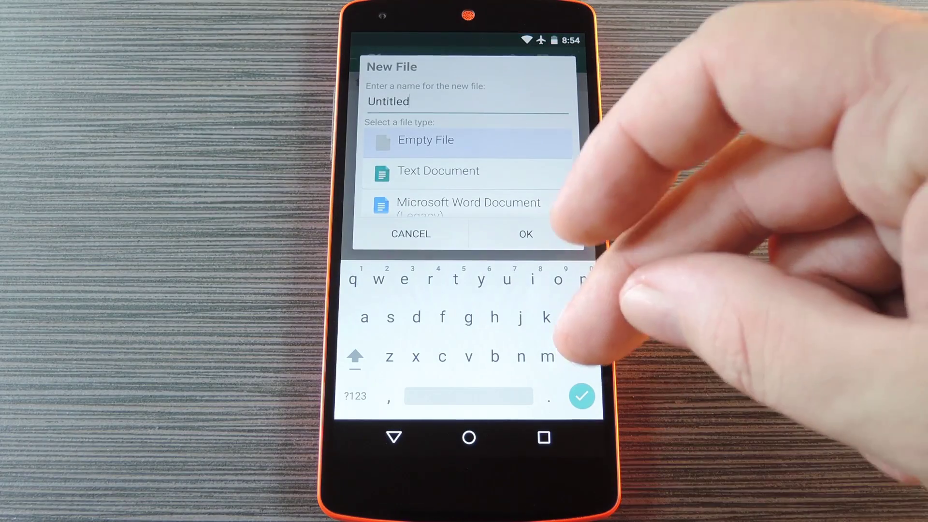
key("BackSpace")
key("BackSpace")
key("BackSpace")
key("BackSpace")
key("BackSpace")
key("BackSpace")
type("nomedia")
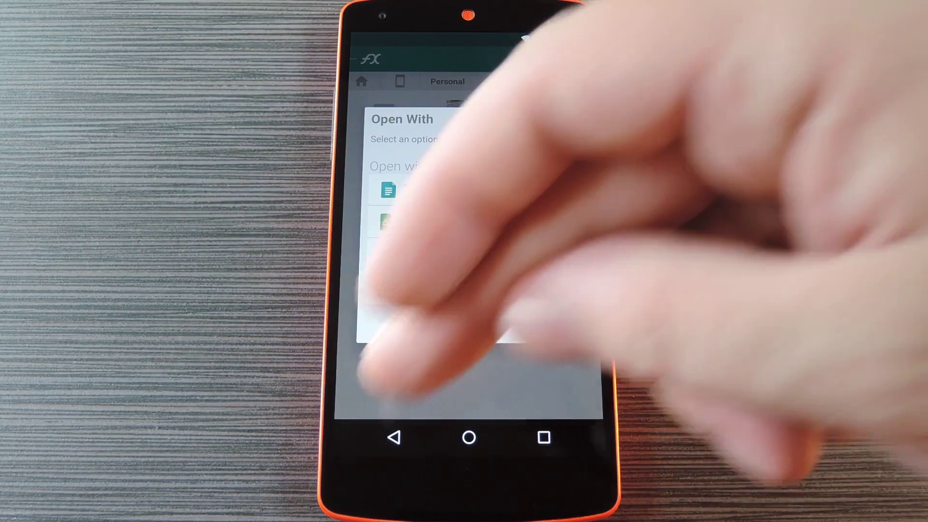
Close the Open With choices so Personal lists .nomedia beside 490.jpg.
left_click(394, 438)
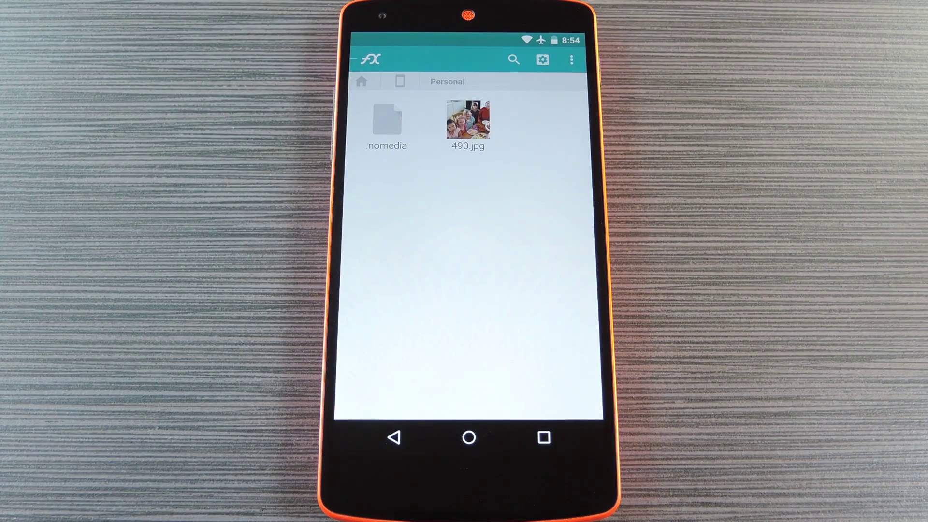